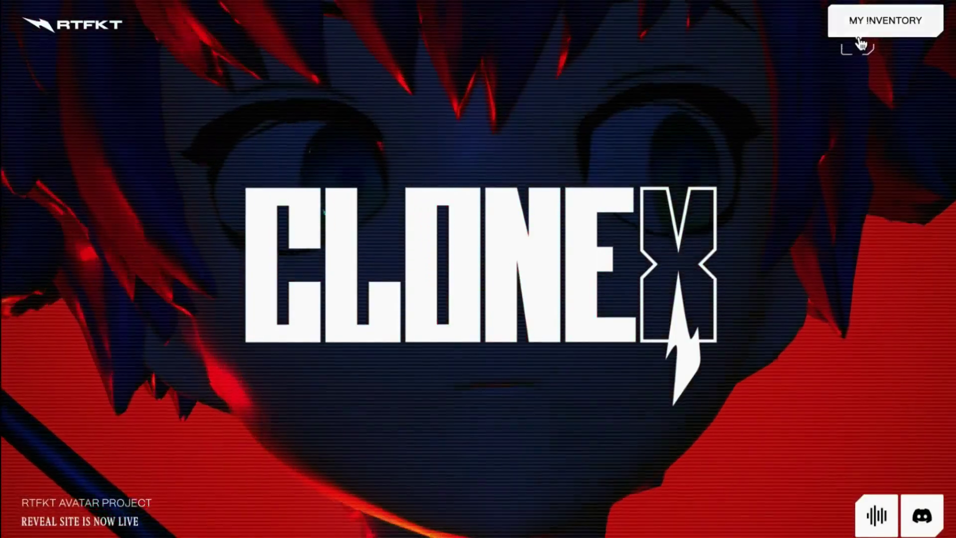
# Open the CloneX inventory by connecting the MetaMask wallet
pyautogui.click(859, 31)
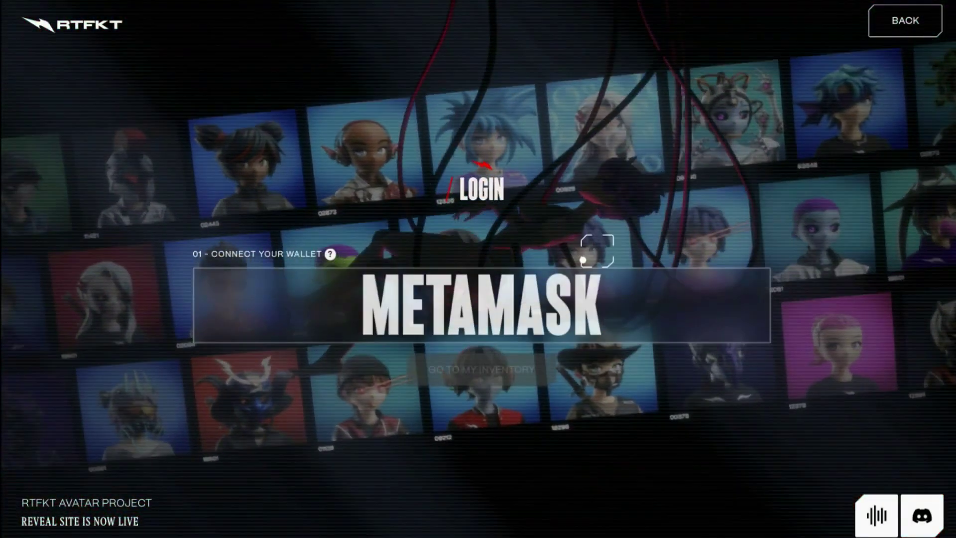
pyautogui.click(529, 305)
pyautogui.click(490, 376)
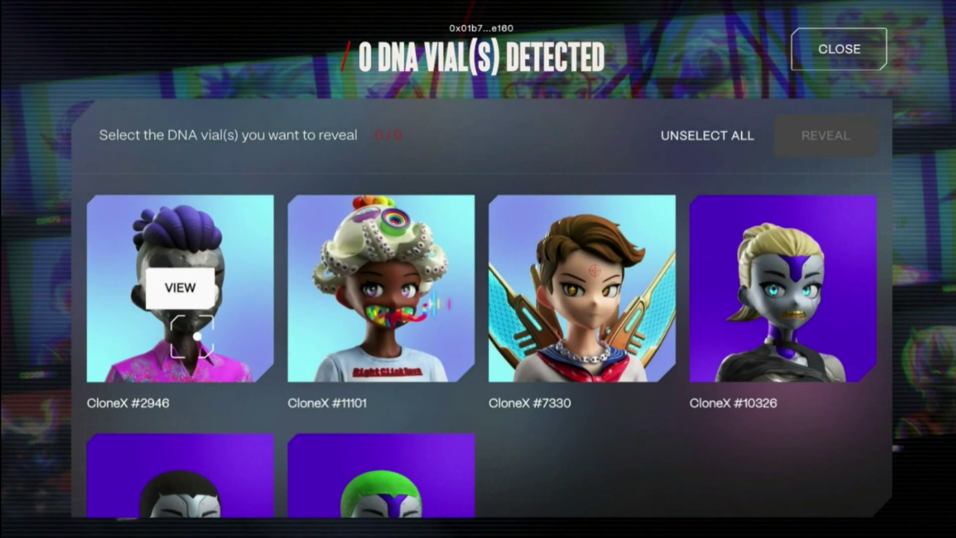
# Request the 3D files of CloneX #11101, accepting the licence terms, and download all 10 files
pyautogui.click(393, 287)
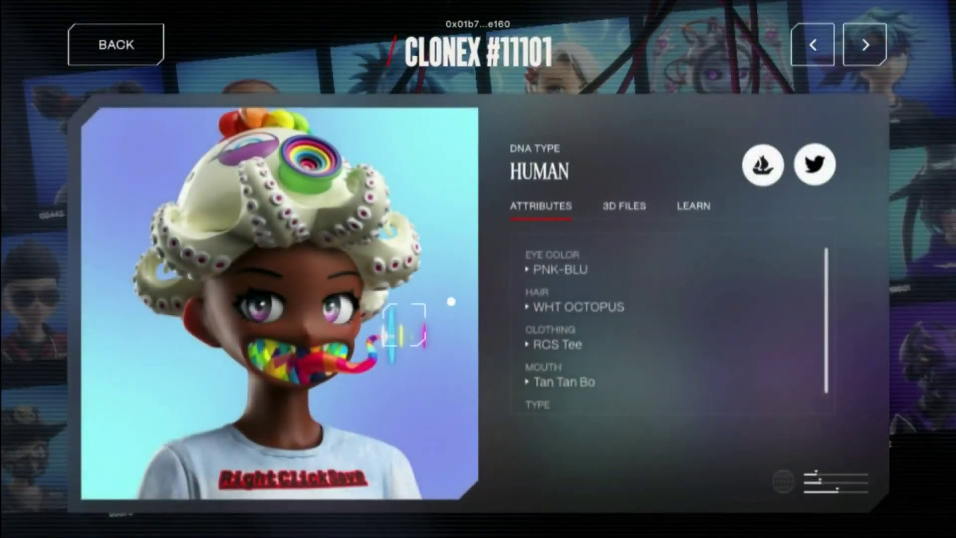
pyautogui.click(630, 209)
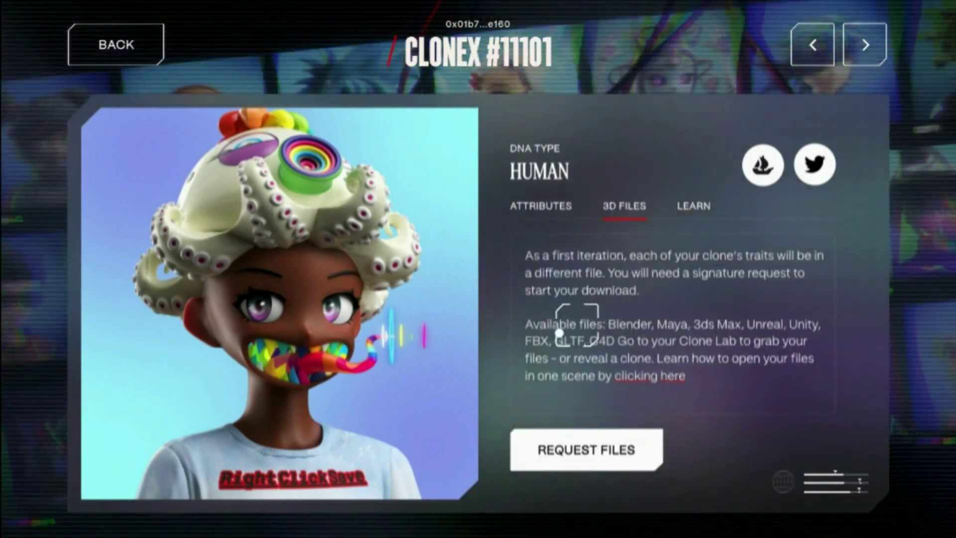
pyautogui.click(565, 451)
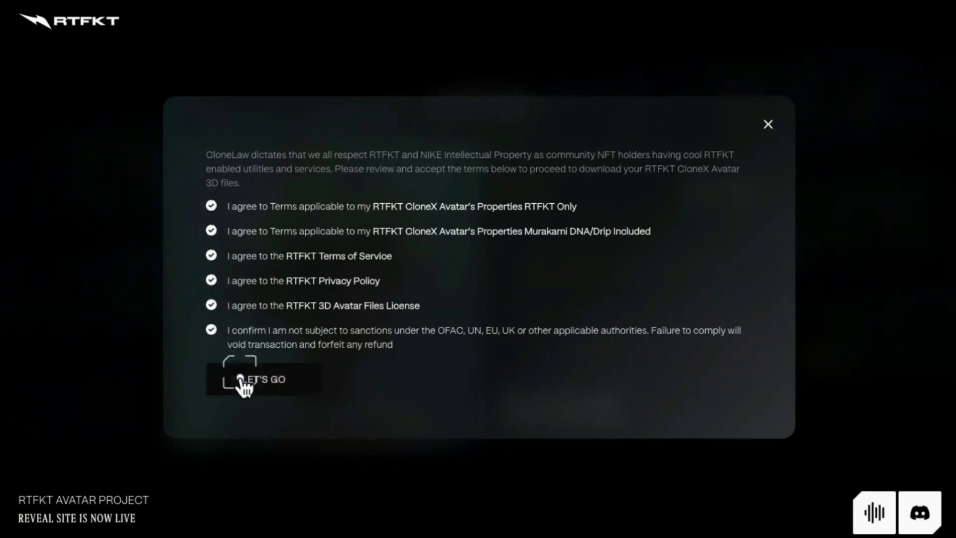
pyautogui.click(241, 380)
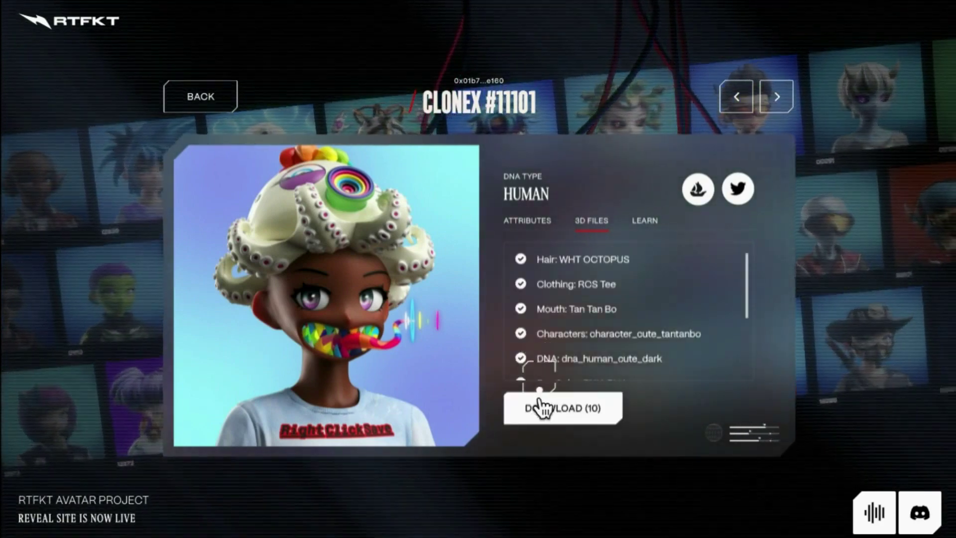
pyautogui.click(540, 407)
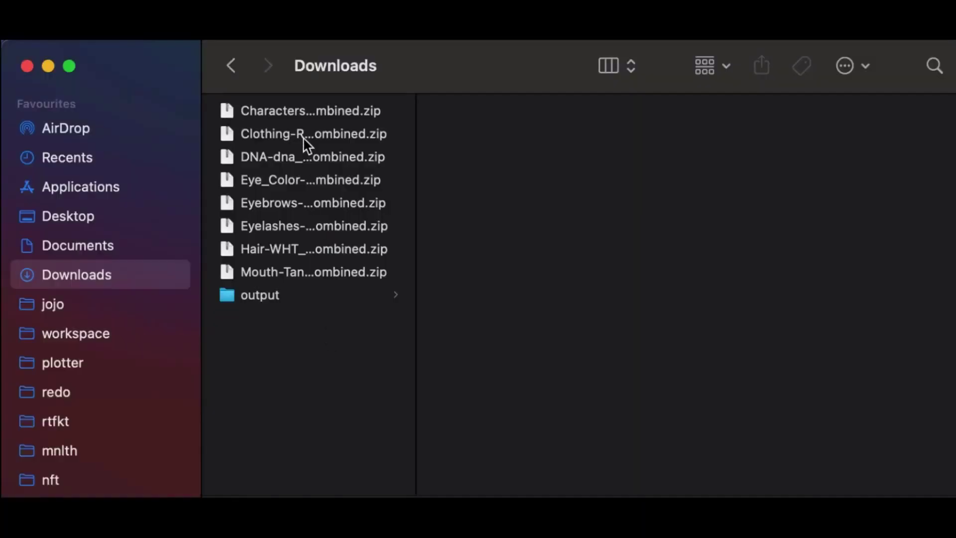
# In Finder's Downloads folder, go through the downloaded trait archives and extract the Mouth-Tan_Tan_Bo-Combined archive
pyautogui.click(288, 114)
pyautogui.press('Down')
pyautogui.press('Down')
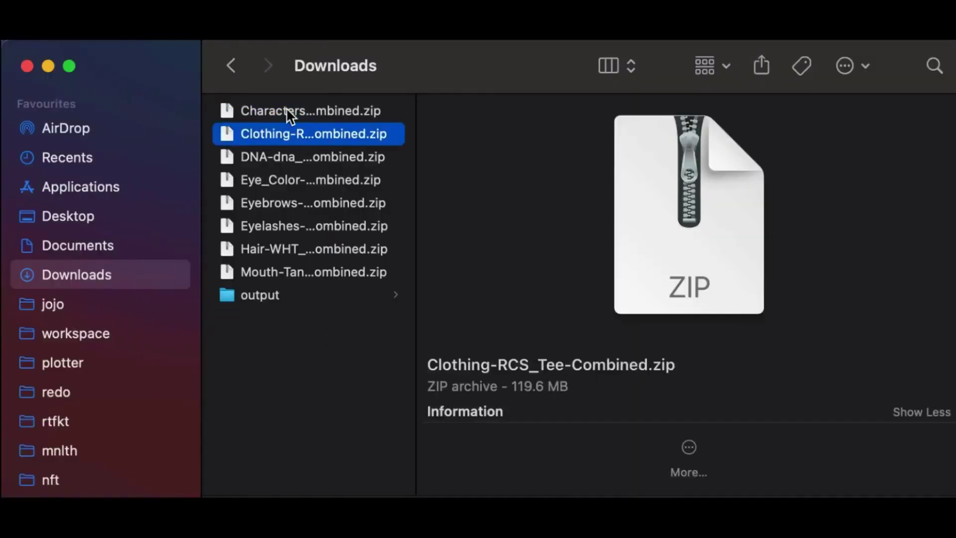
pyautogui.press('Down')
pyautogui.press('Down')
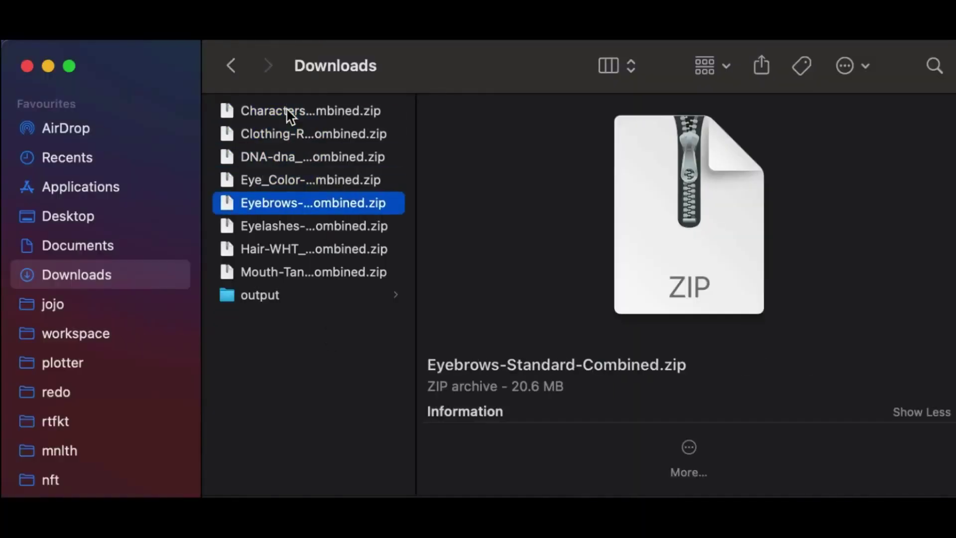
pyautogui.press('Down')
pyautogui.press('Down')
pyautogui.press('Down')
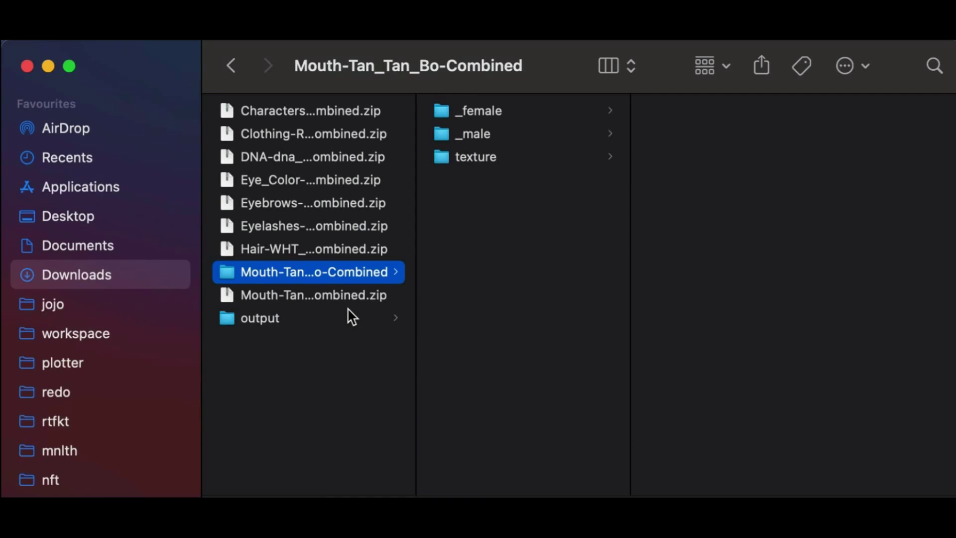
# Browse the file format subfolders inside the _female folder of the extracted Mouth-Tan_Tan_Bo-Combined folder
pyautogui.press('Right')
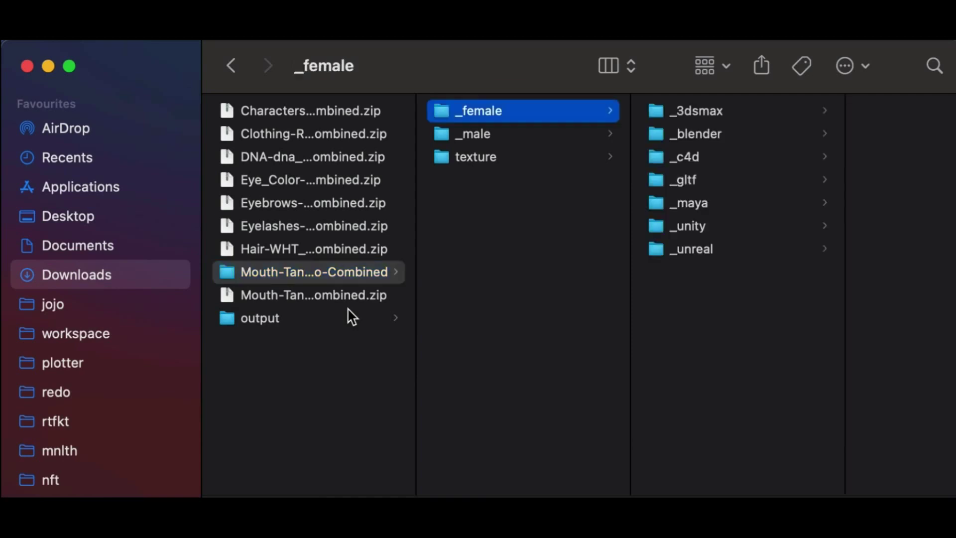
pyautogui.press('Right')
pyautogui.press('Down')
pyautogui.press('Down')
pyautogui.press('Down')
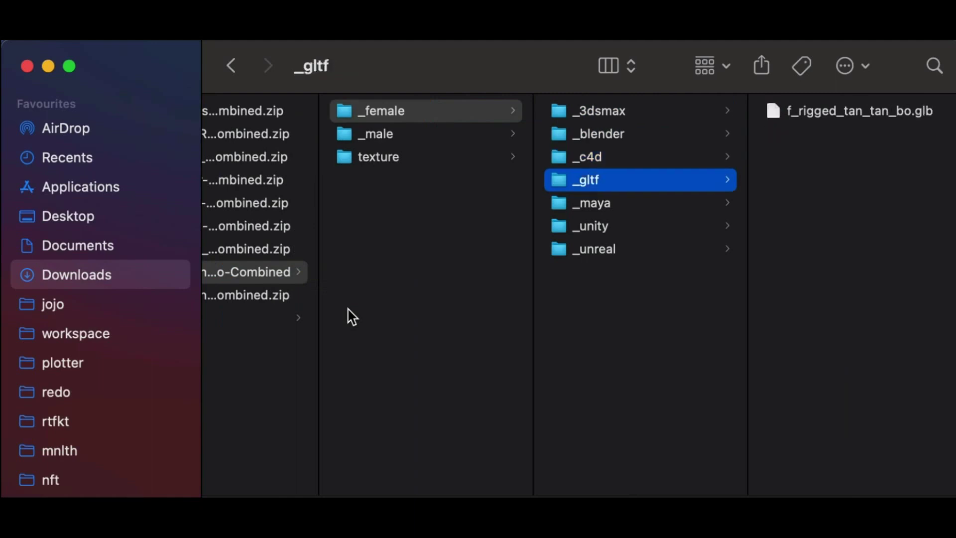
pyautogui.press('Down')
pyautogui.press('Down')
pyautogui.press('Down')
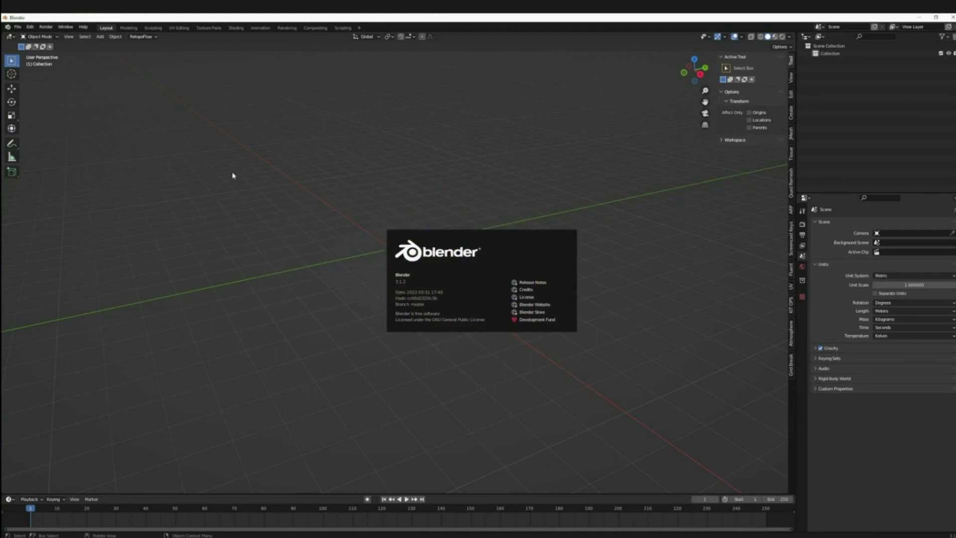
# In Blender, open the character file F_Character_Neutral_Neutral_new.blend from the Characters folder
pyautogui.click(17, 27)
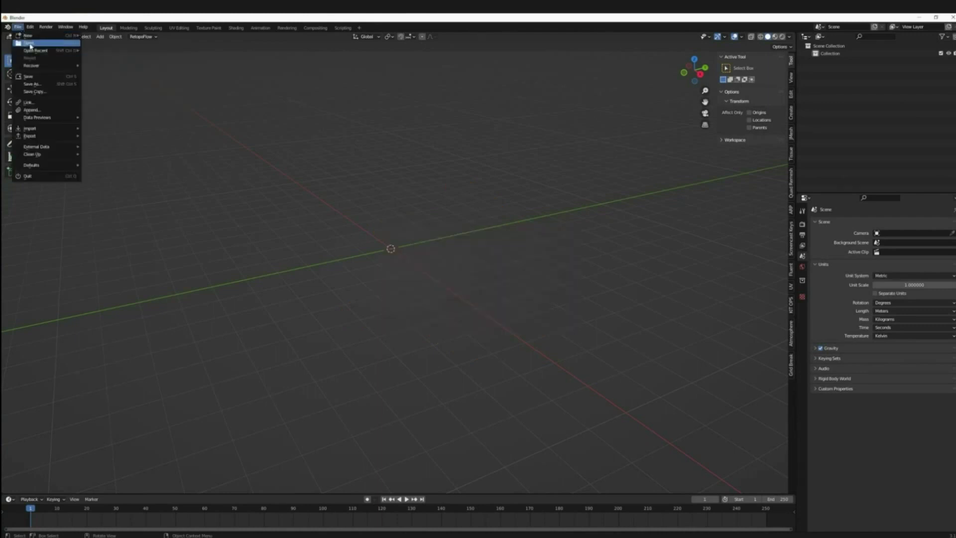
pyautogui.click(44, 46)
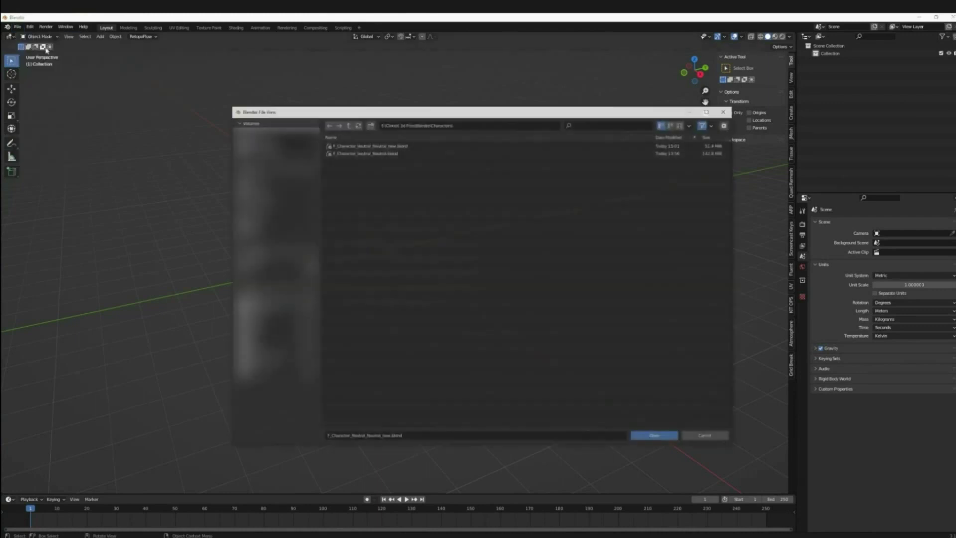
pyautogui.doubleClick(370, 146)
# Set the solid viewport shading colour to Texture for the character
pyautogui.click(789, 40)
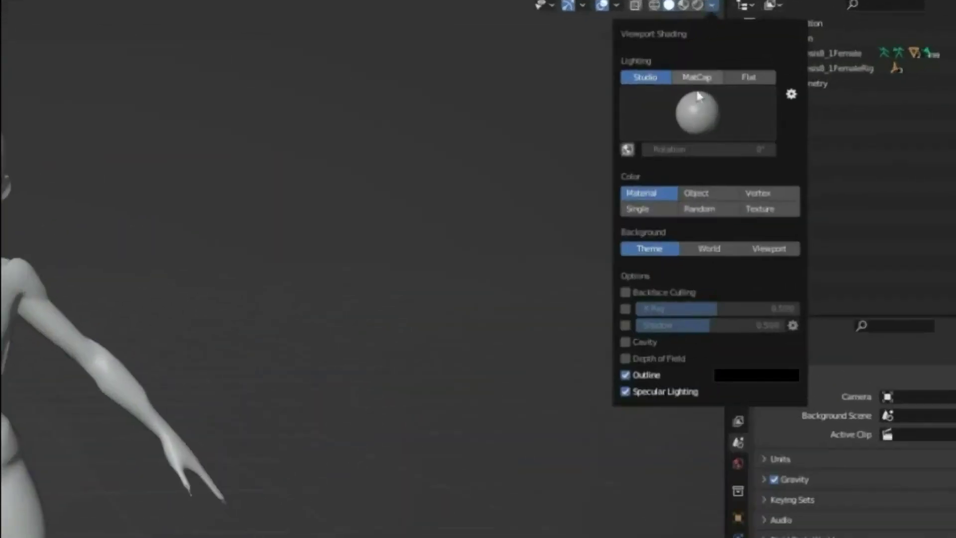
pyautogui.click(759, 210)
pyautogui.moveTo(10, 339); pyautogui.dragTo(69, 388, button='middle')
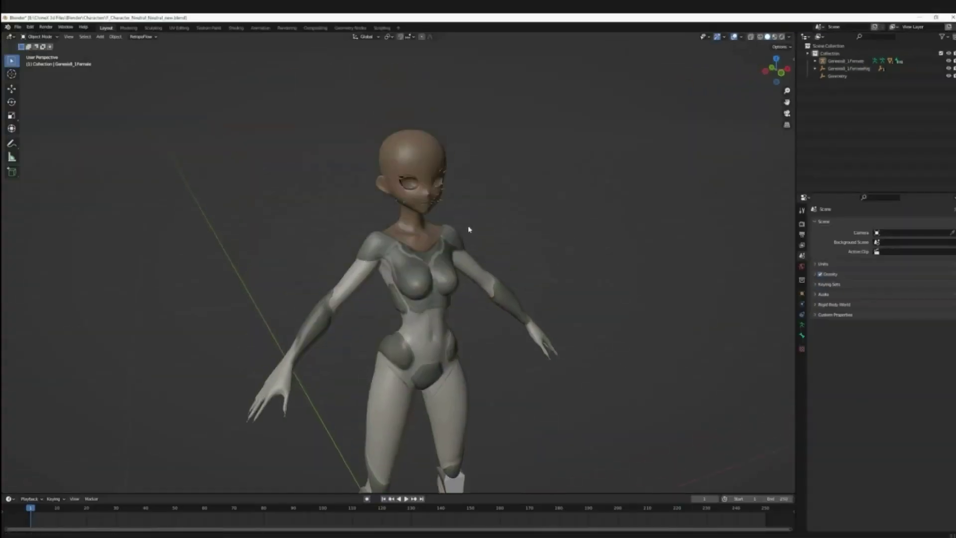
pyautogui.scroll(2, 52, 328)
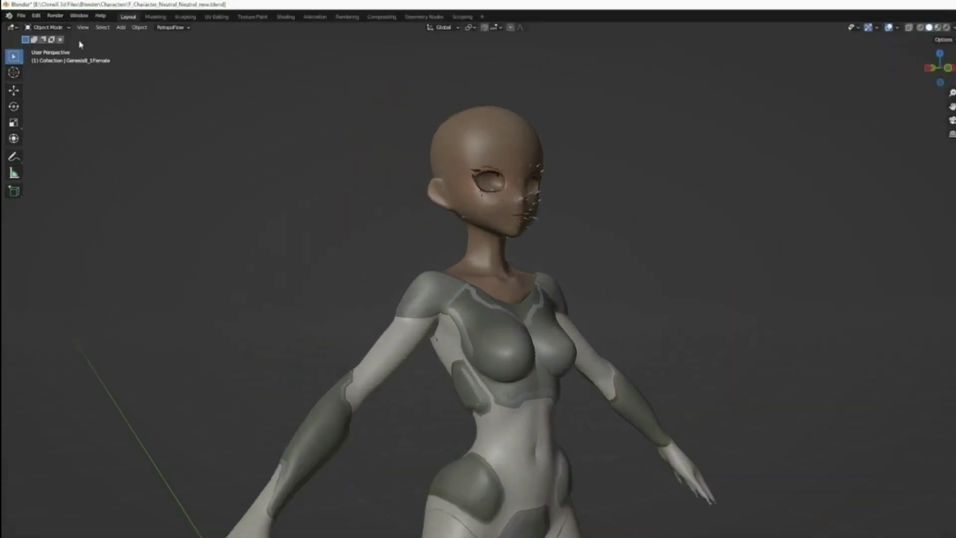
# Append the DAZ_FIG_0 collection from f_rigged_pnk_ponytail.blend in the Hair folder
pyautogui.click(18, 27)
pyautogui.click(80, 130)
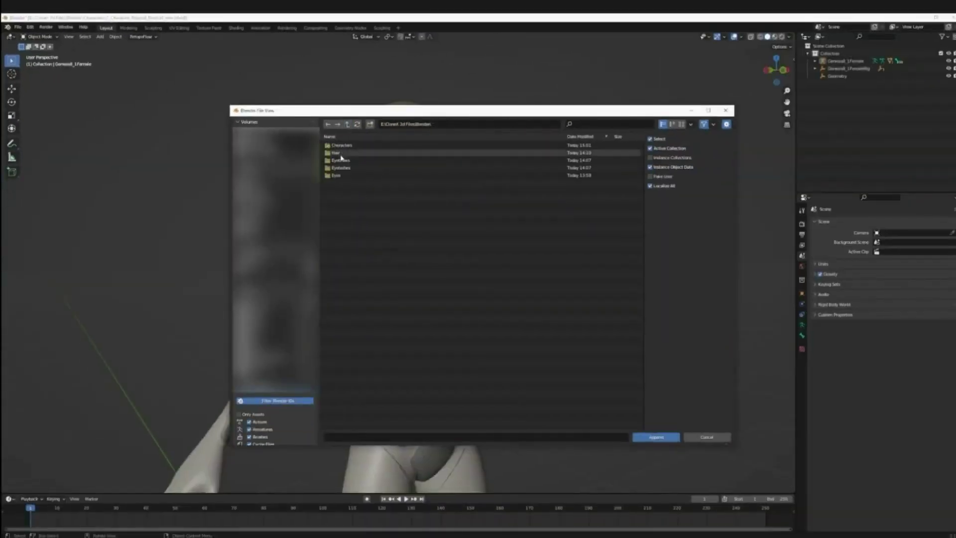
pyautogui.doubleClick(340, 151)
pyautogui.doubleClick(354, 145)
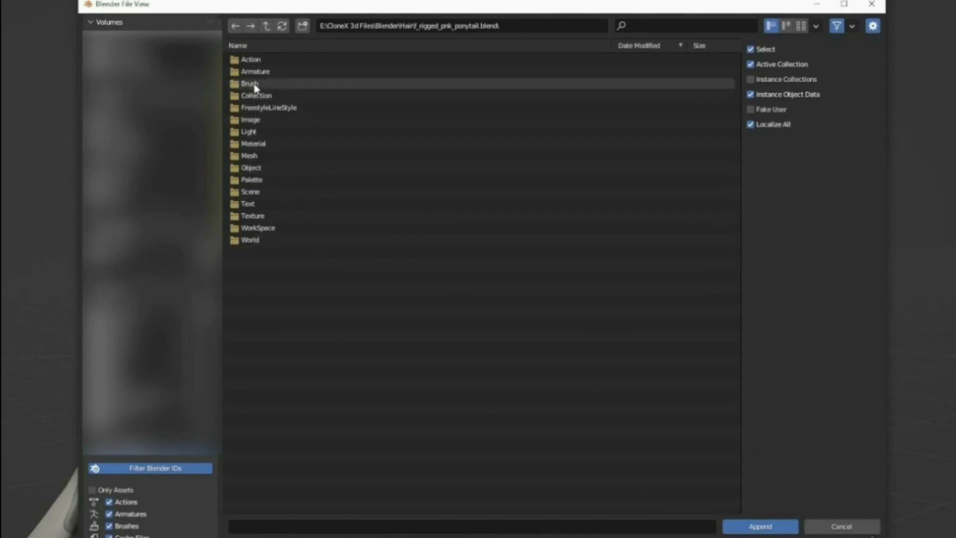
pyautogui.click(259, 96)
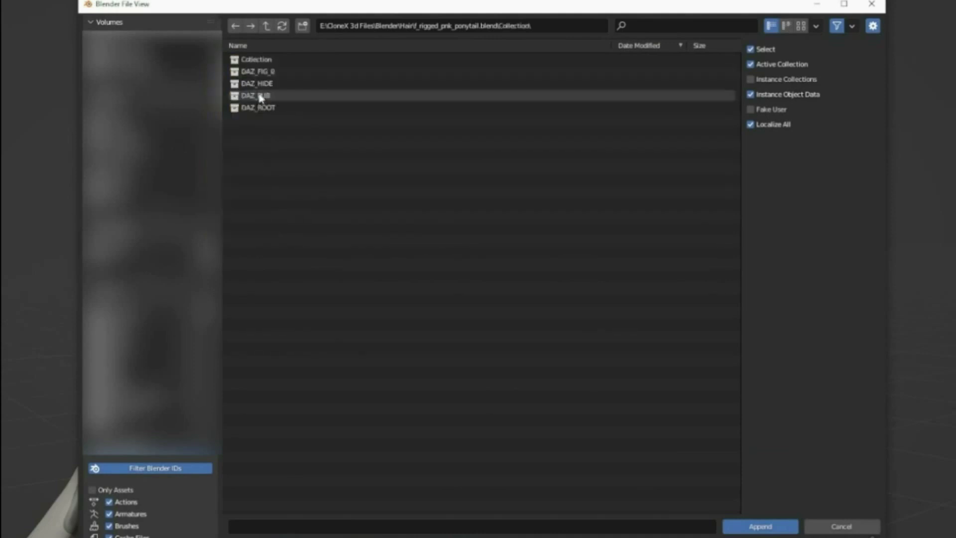
pyautogui.click(246, 73)
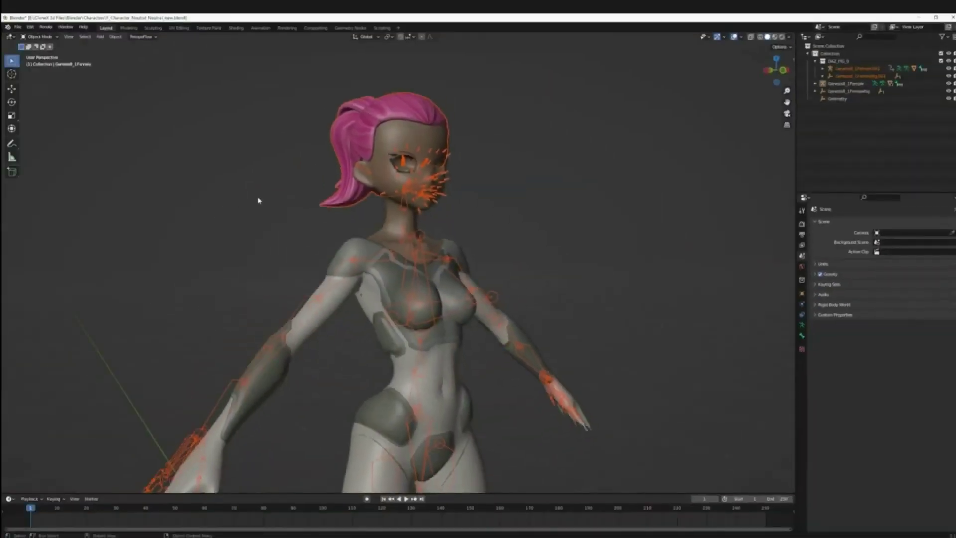
pyautogui.moveTo(257, 200); pyautogui.dragTo(322, 215, button='middle')
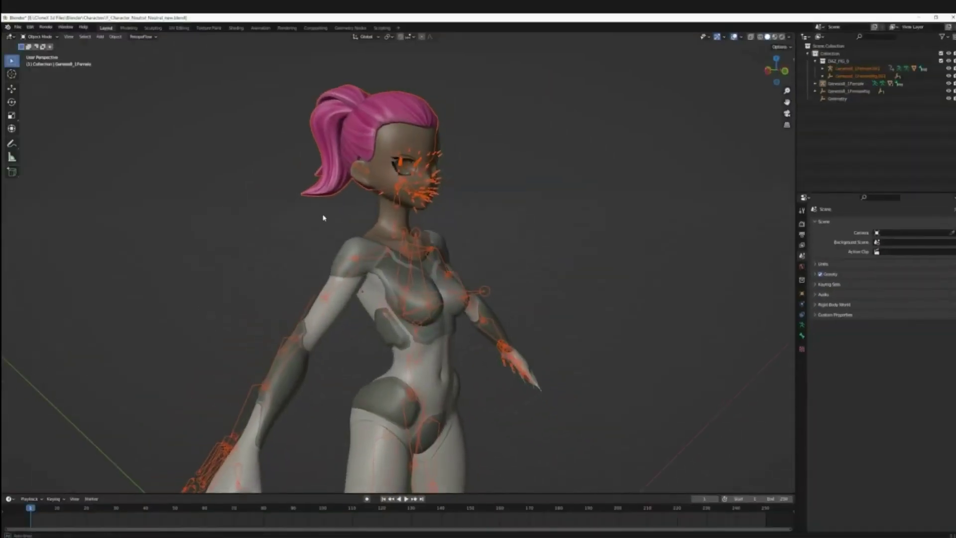
# Examine the appended ponytail, the body mesh and the overlapping armature from several angles
pyautogui.click(322, 215)
pyautogui.moveTo(325, 138); pyautogui.dragTo(388, 220, button='middle')
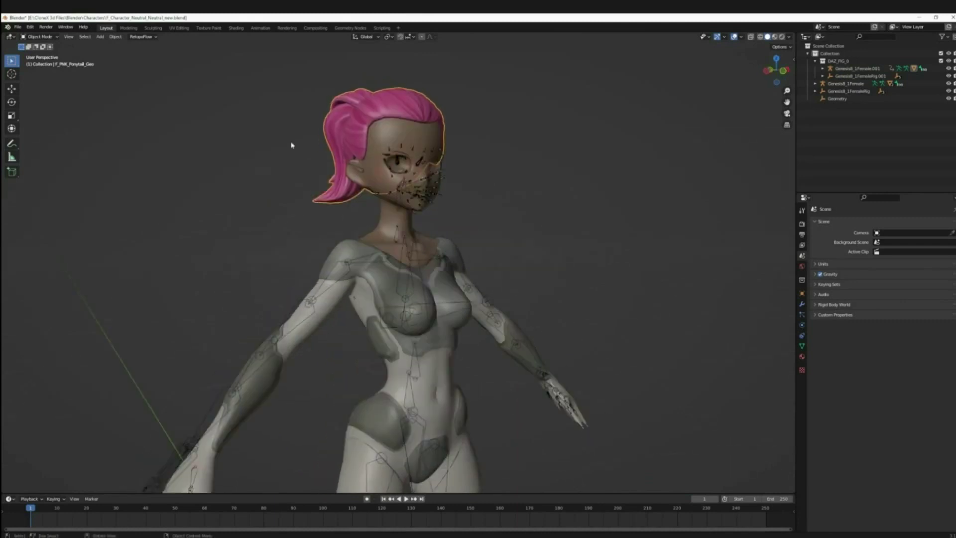
pyautogui.moveTo(336, 124); pyautogui.dragTo(326, 175, button='middle')
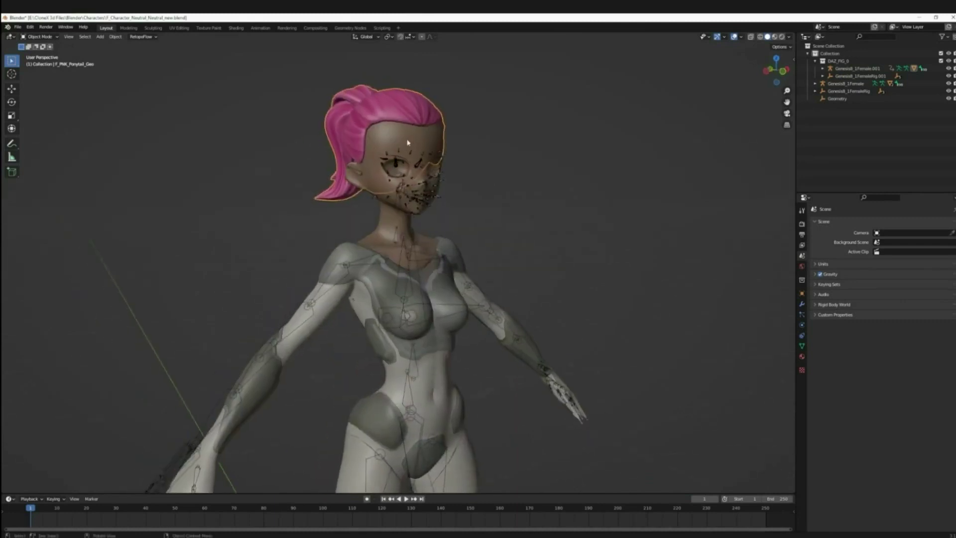
pyautogui.moveTo(419, 144); pyautogui.dragTo(399, 180, button='middle')
pyautogui.click(478, 248)
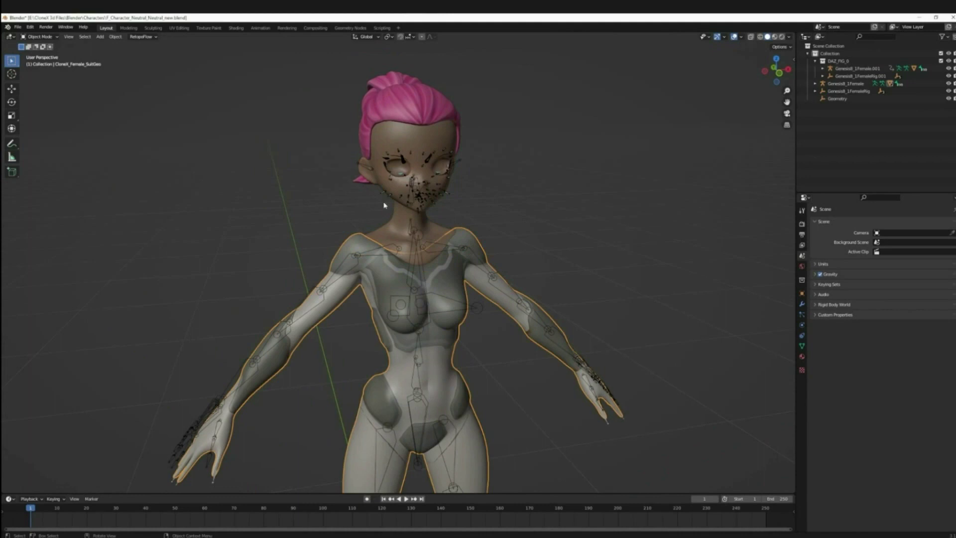
pyautogui.moveTo(478, 247); pyautogui.dragTo(489, 181, button='middle')
pyautogui.moveTo(311, 152); pyautogui.dragTo(329, 111, button='middle')
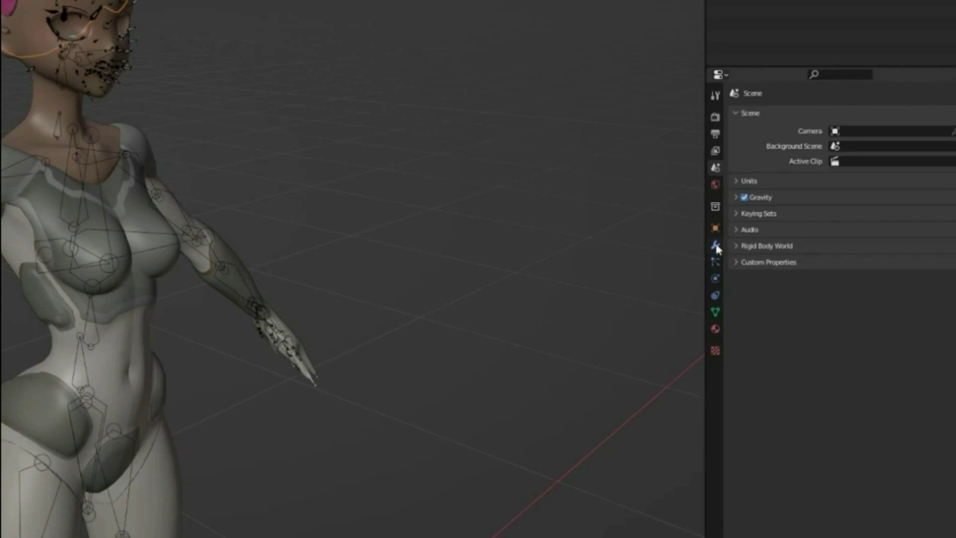
# Set the object of the ponytail's Armature modifier to Genesis8_1Female
pyautogui.click(715, 246)
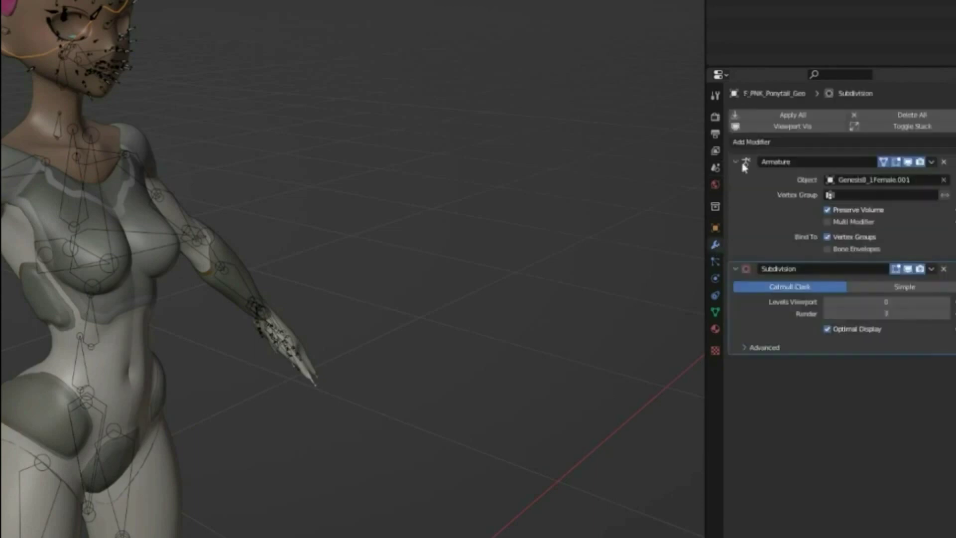
pyautogui.click(860, 181)
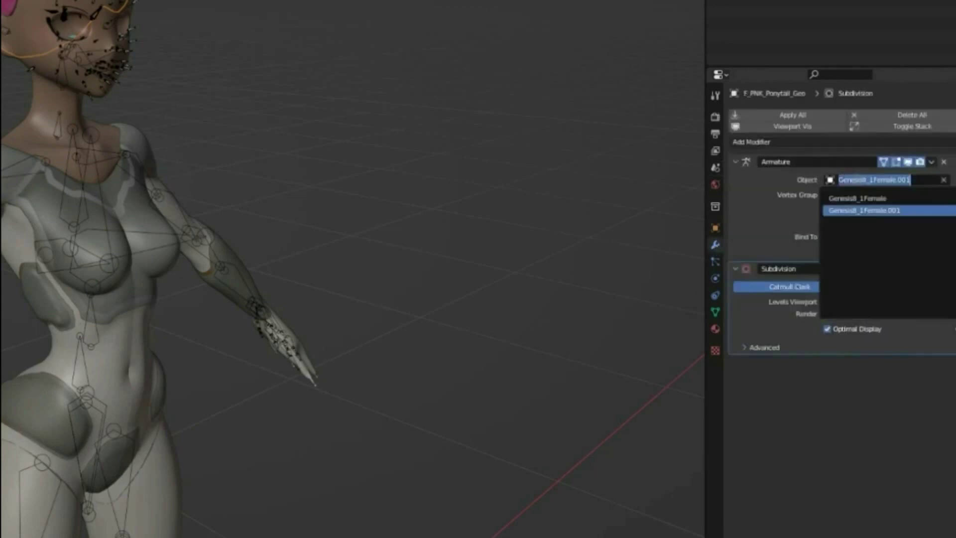
pyautogui.click(897, 198)
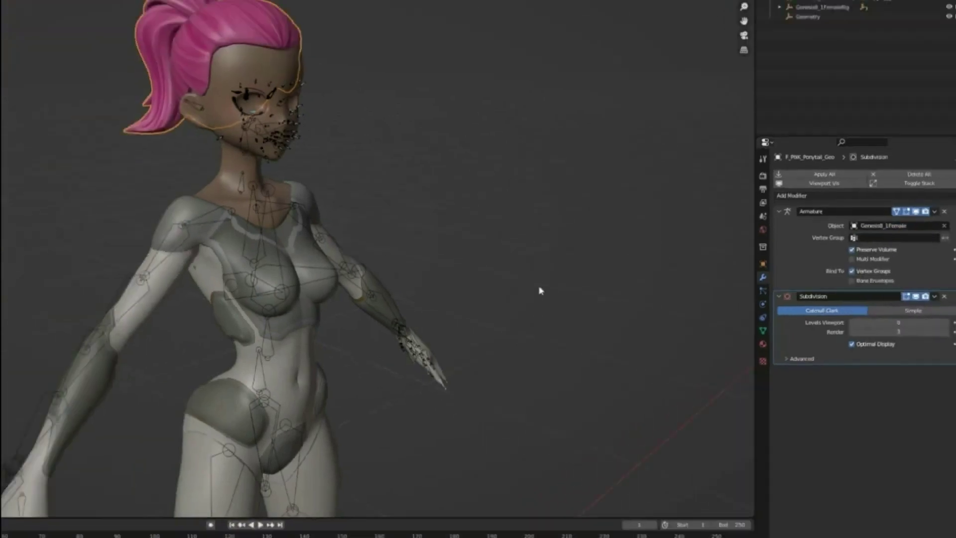
pyautogui.moveTo(245, 154); pyautogui.dragTo(124, 64, button='middle')
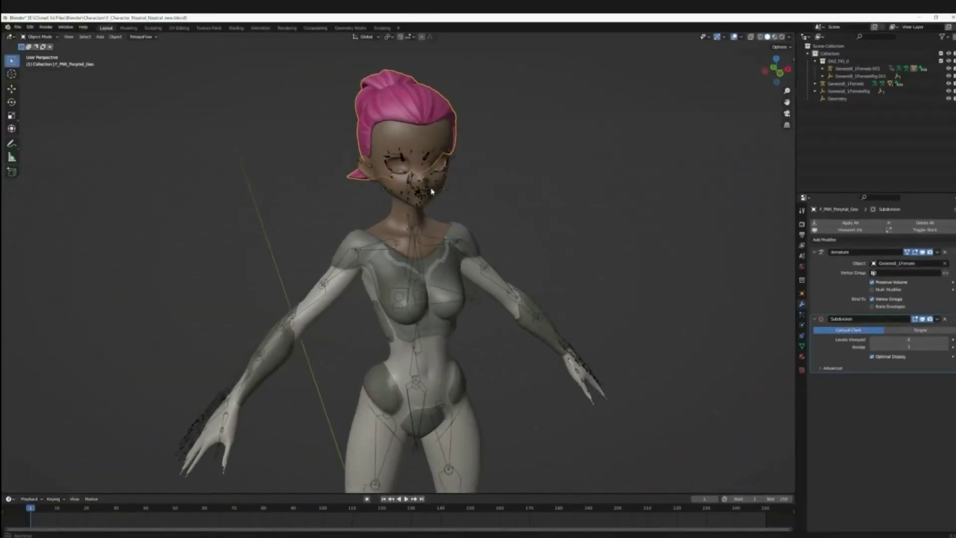
pyautogui.moveTo(431, 191); pyautogui.dragTo(448, 230, button='middle')
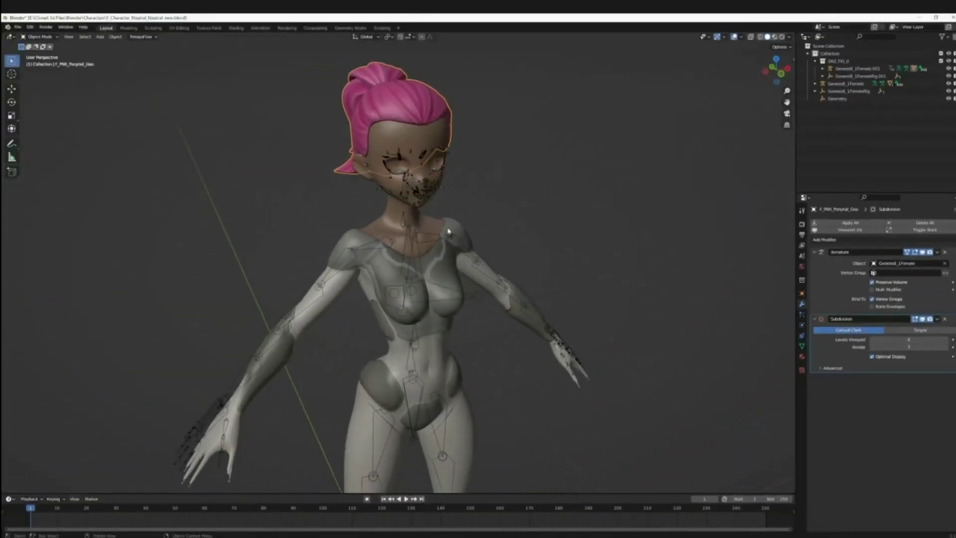
# Delete the duplicate armature Genesis8_1Female.001 that came with the ponytail
pyautogui.click(474, 299)
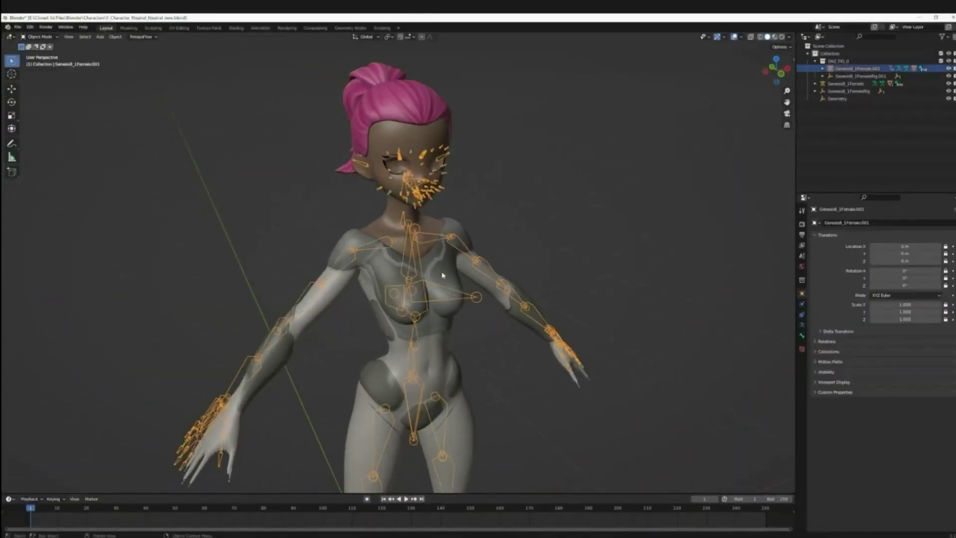
pyautogui.click(392, 249)
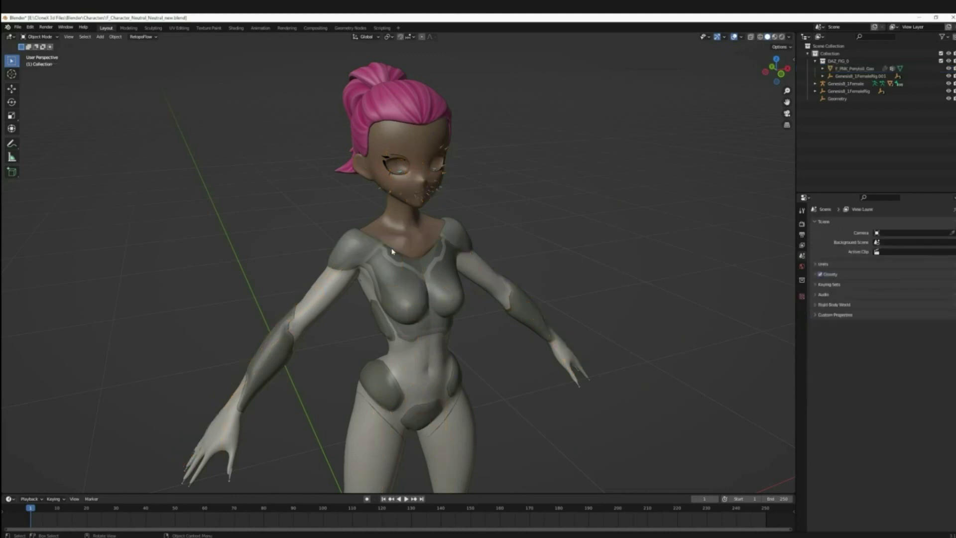
# Put the Genesis8_1Female armature in Pose Mode and rotate the neckLower bone to test the hair's attachment
pyautogui.moveTo(390, 241); pyautogui.dragTo(335, 196, button='middle')
pyautogui.scroll(5, 453, 197)
pyautogui.click(450, 196)
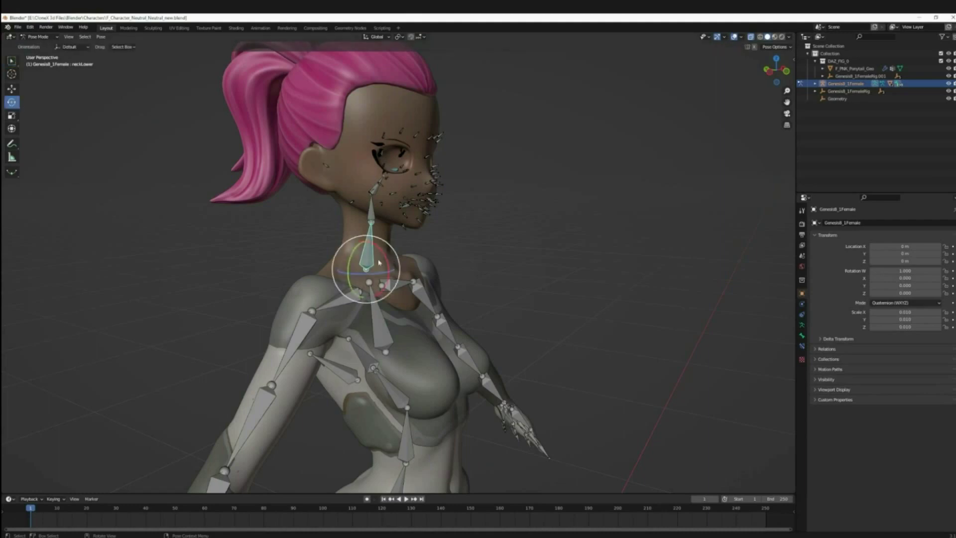
pyautogui.moveTo(378, 262); pyautogui.dragTo(431, 201, button='middle')
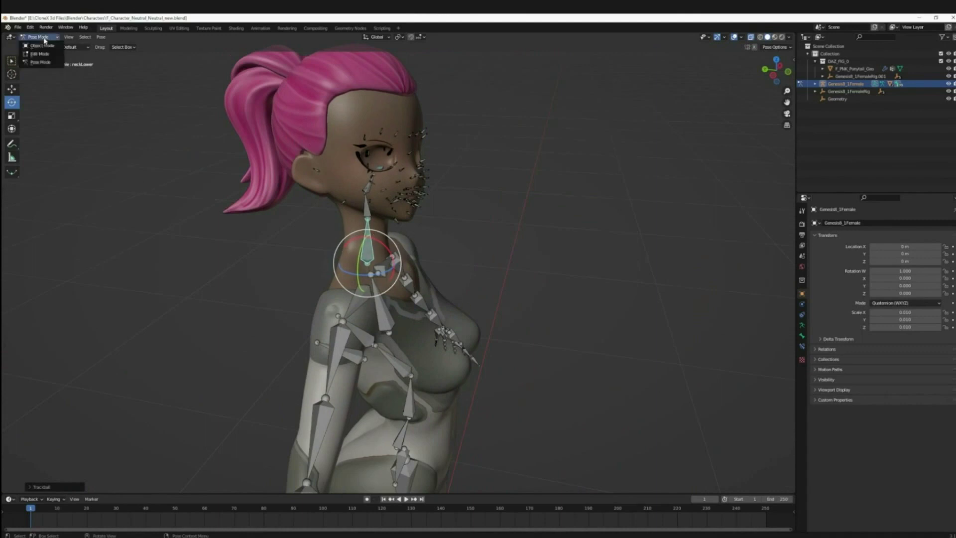
# Return the Genesis8_1Female armature to Object Mode
pyautogui.click(44, 46)
pyautogui.moveTo(278, 189); pyautogui.dragTo(329, 171, button='middle')
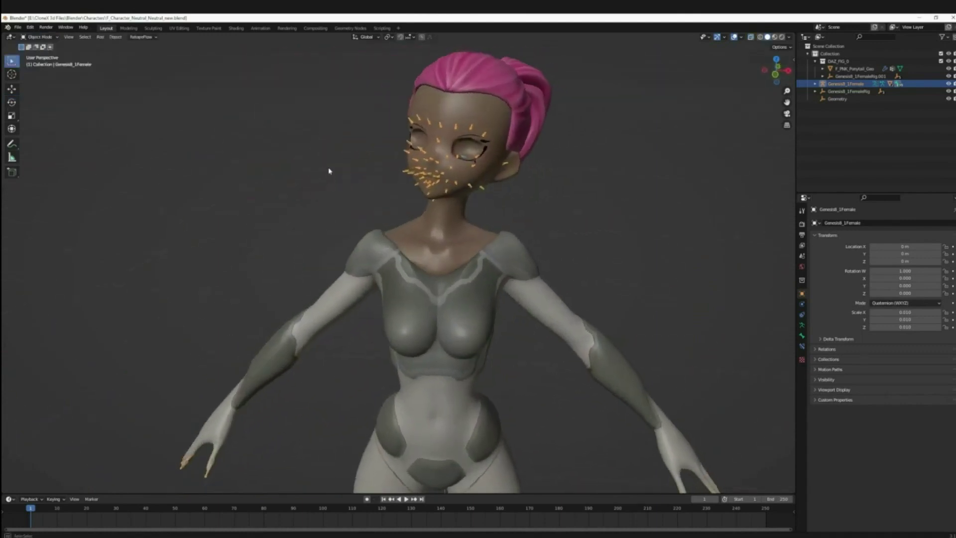
pyautogui.moveTo(441, 151); pyautogui.dragTo(90, 124, button='middle')
# Append the DAZ_FIG_0 collection from f_rigged_blu.blend in the Eyes folder
pyautogui.click(18, 28)
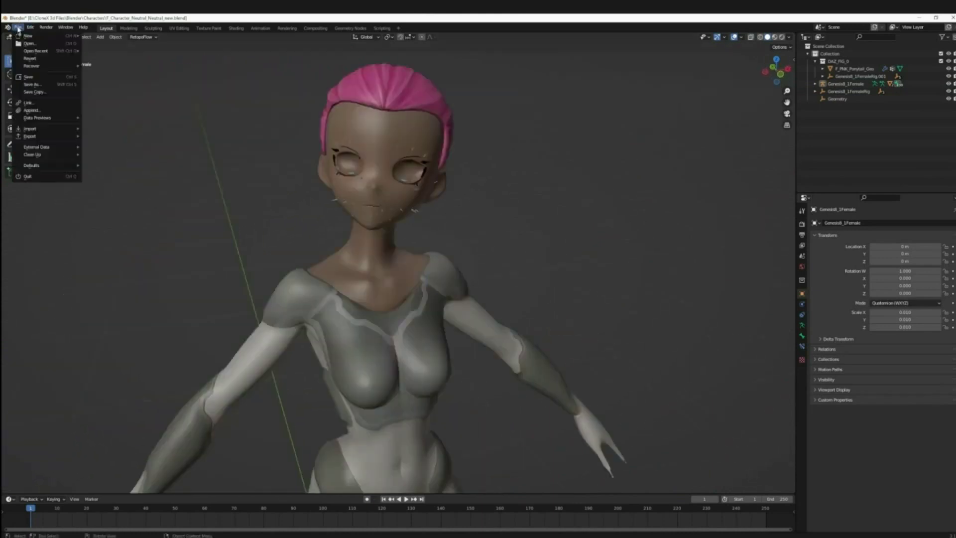
pyautogui.click(30, 110)
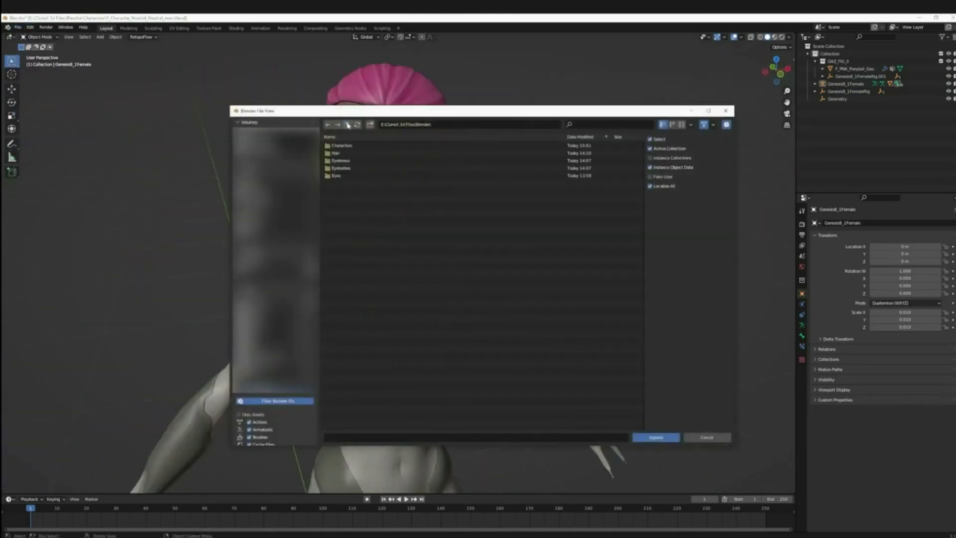
pyautogui.doubleClick(350, 146)
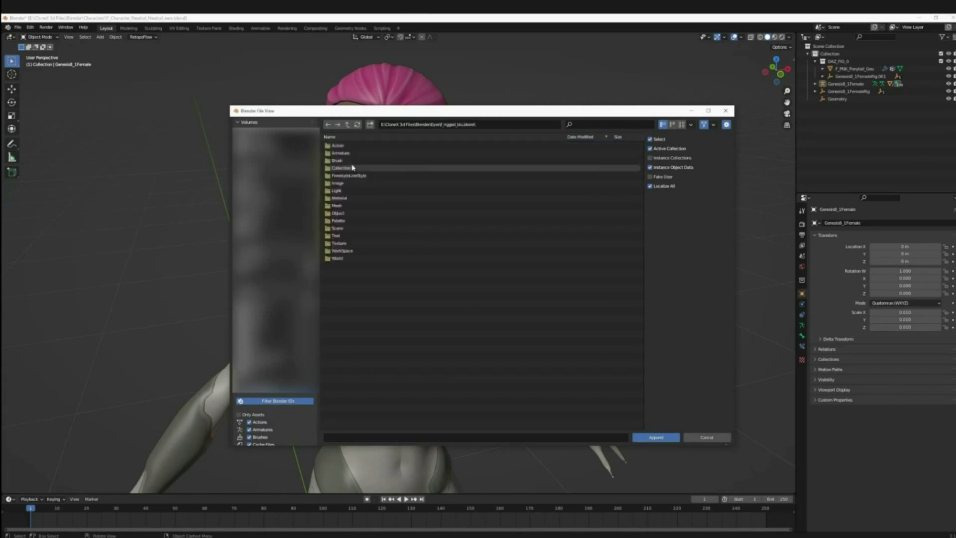
pyautogui.doubleClick(354, 154)
pyautogui.moveTo(317, 172); pyautogui.dragTo(311, 206, button='middle')
pyautogui.moveTo(493, 231); pyautogui.dragTo(518, 247, button='middle')
pyautogui.click(491, 211)
pyautogui.moveTo(384, 214); pyautogui.dragTo(338, 201, button='middle')
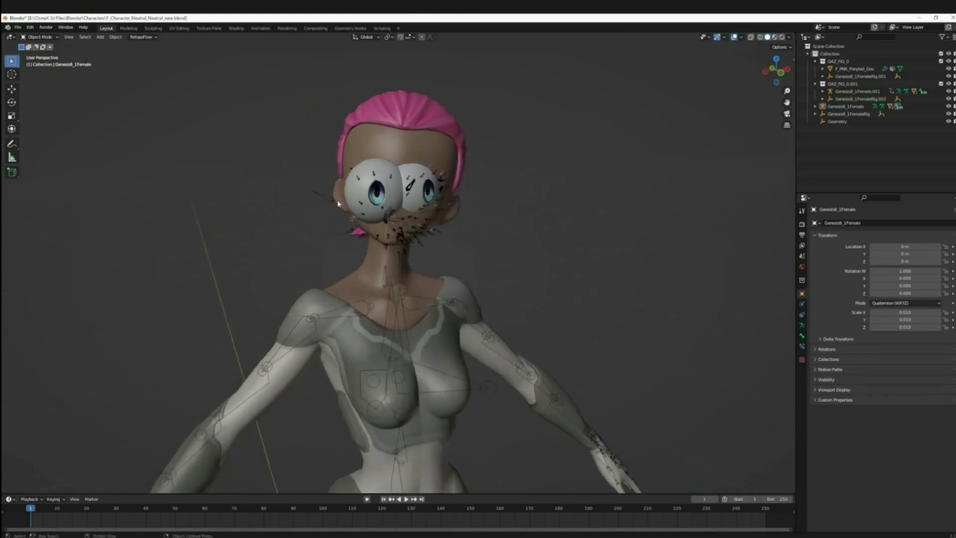
# Set the Armature modifier object of both the eye shine and the eyes meshes to Genesis8_1Female
pyautogui.click(354, 199)
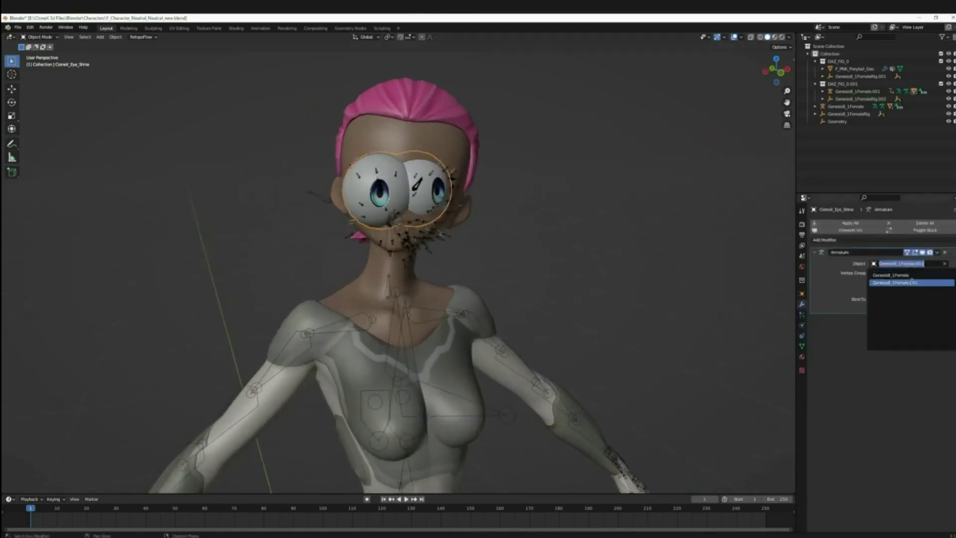
pyautogui.click(912, 282)
pyautogui.click(363, 204)
pyautogui.click(922, 264)
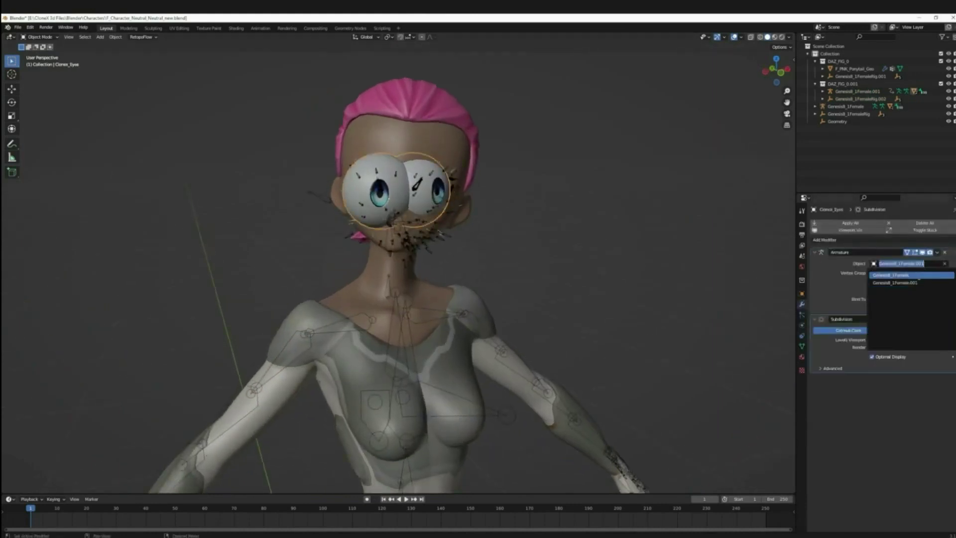
pyautogui.click(905, 275)
pyautogui.moveTo(478, 219); pyautogui.dragTo(533, 224, button='middle')
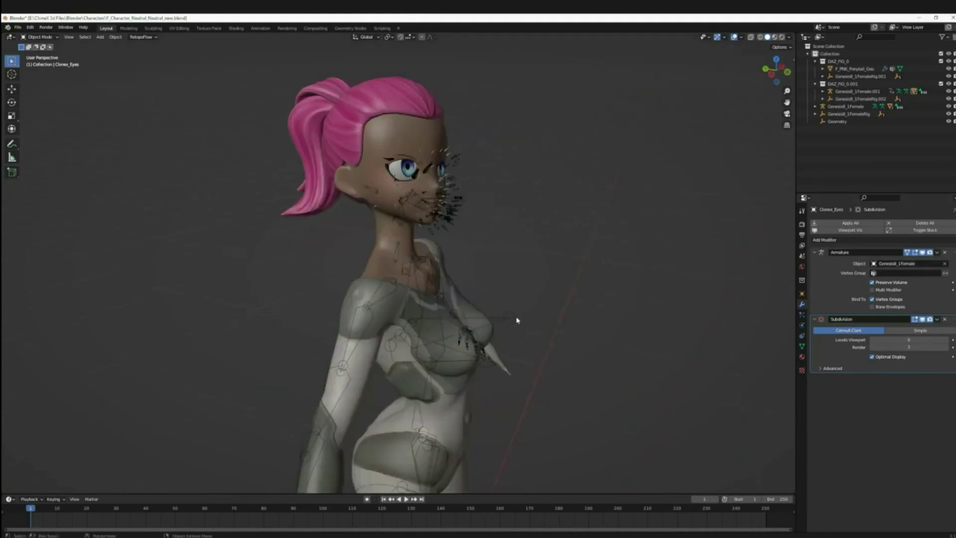
# Delete the duplicate armature Genesis8_1Female.001 that came with the eyes
pyautogui.click(512, 318)
pyautogui.moveTo(440, 293); pyautogui.dragTo(403, 284, button='middle')
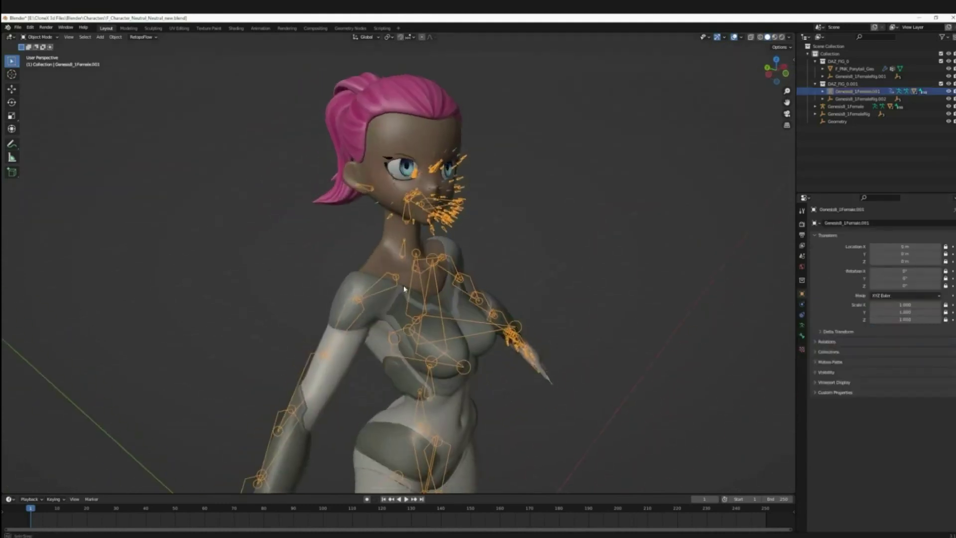
pyautogui.click(491, 293)
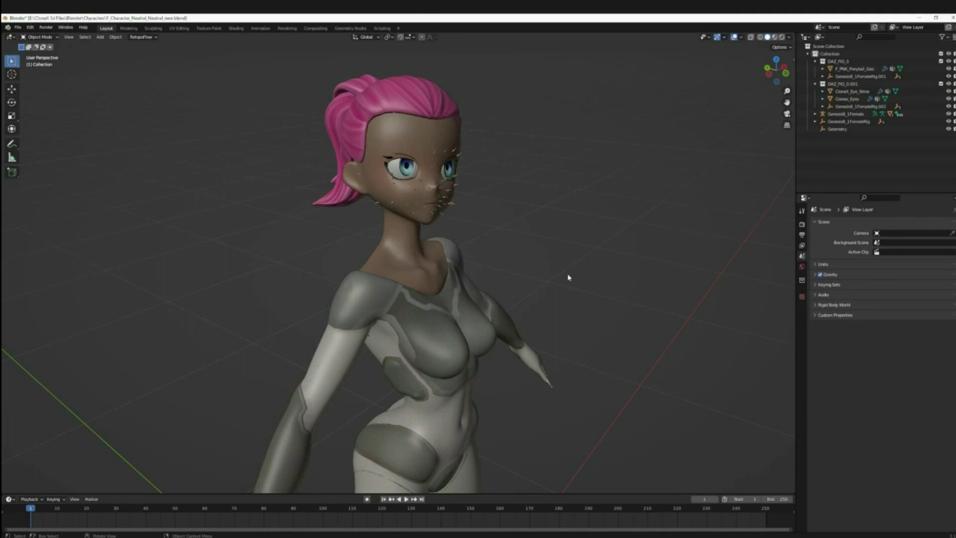
# Append the DAZ_FIG_0 collection from f_rigged_standard_thin.blend in the Eyebrows folder
pyautogui.moveTo(567, 277); pyautogui.dragTo(488, 278, button='middle')
pyautogui.click(18, 27)
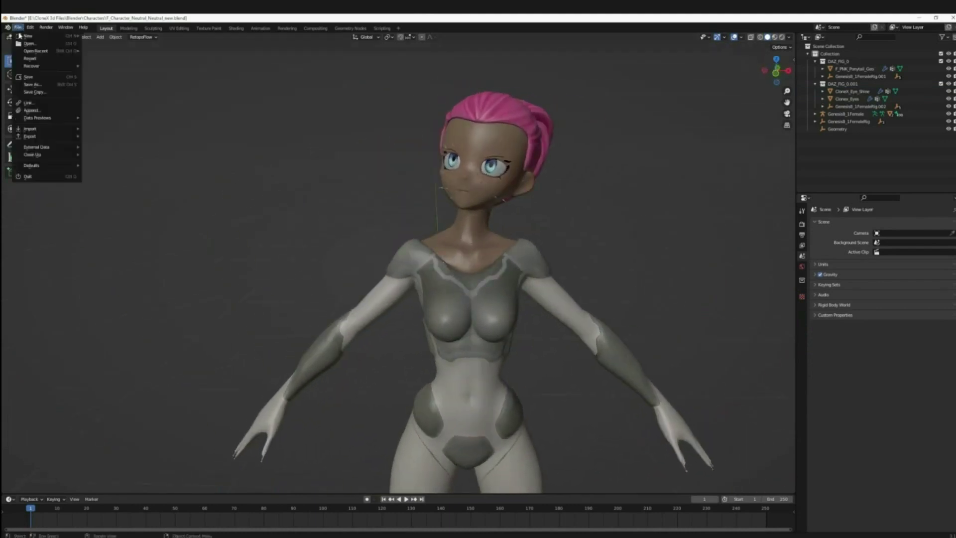
pyautogui.click(36, 110)
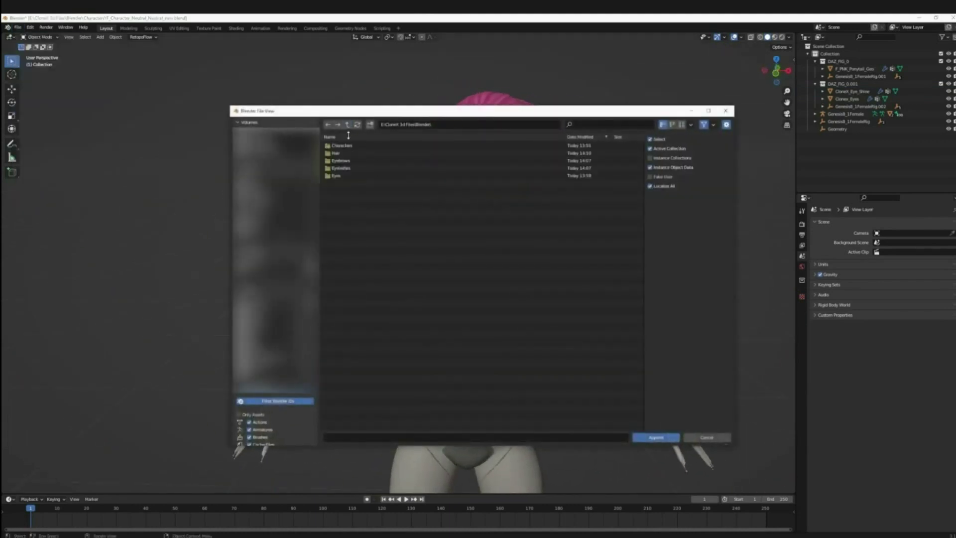
pyautogui.doubleClick(345, 161)
pyautogui.doubleClick(341, 146)
pyautogui.doubleClick(338, 153)
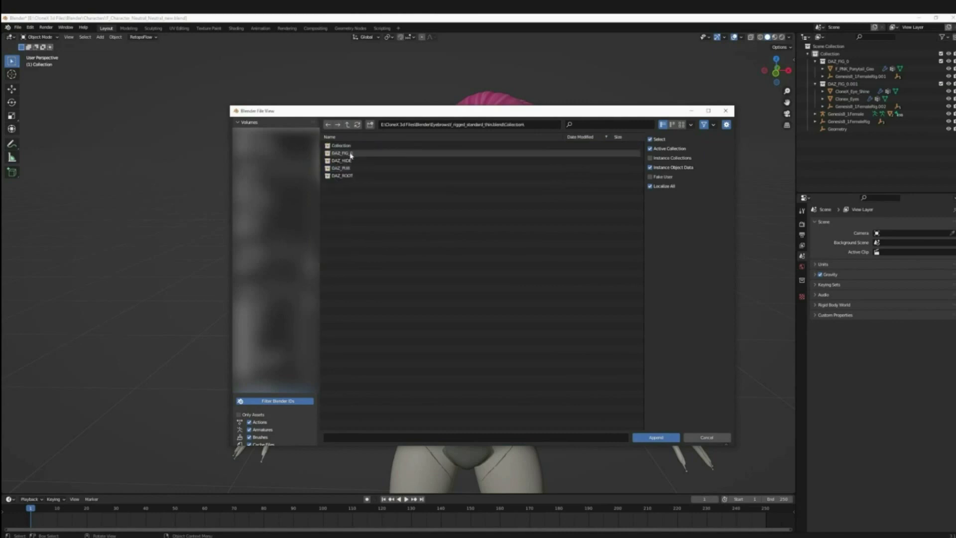
pyautogui.doubleClick(344, 153)
pyautogui.moveTo(485, 204); pyautogui.dragTo(449, 162, button='middle')
pyautogui.click(521, 175)
# Set the eyebrows' Armature modifier object to Genesis8_1Female and delete the duplicate armature that came with them
pyautogui.scroll(7, 521, 172)
pyautogui.click(449, 162)
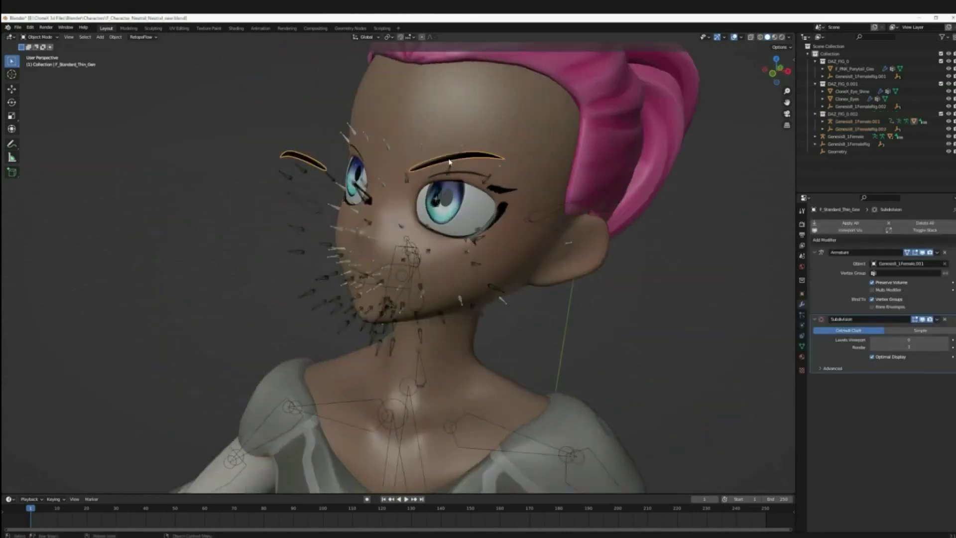
pyautogui.click(905, 263)
pyautogui.click(895, 274)
pyautogui.click(289, 176)
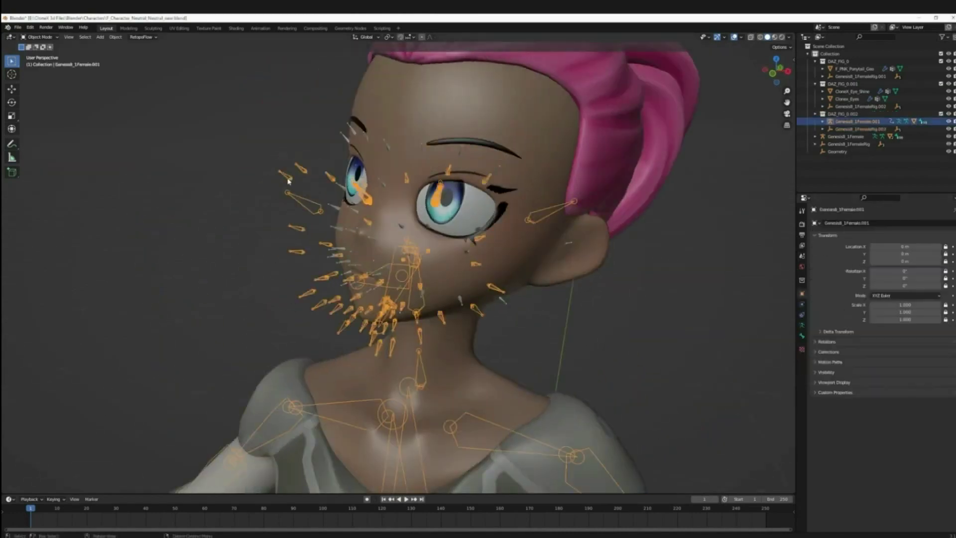
pyautogui.press('Delete')
# Append the DAZ_FIG_0 collection from the rigged file in the Eyelashes folder
pyautogui.moveTo(284, 180); pyautogui.dragTo(343, 180, button='middle')
pyautogui.click(18, 27)
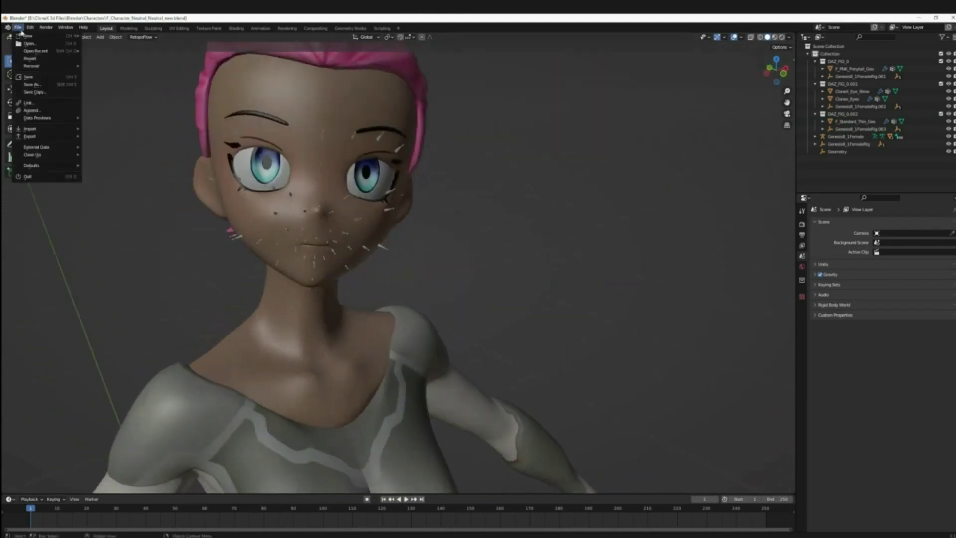
pyautogui.click(31, 110)
pyautogui.click(347, 126)
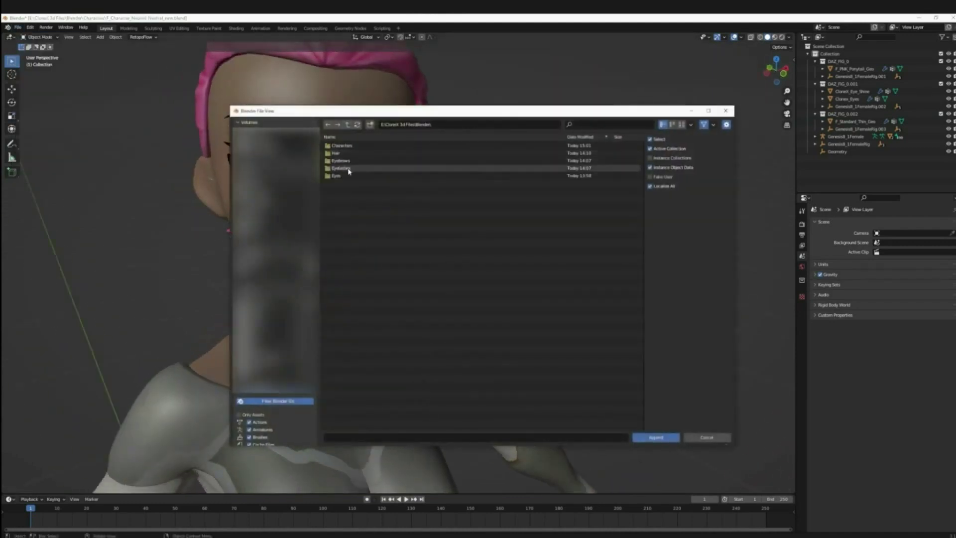
pyautogui.doubleClick(349, 171)
pyautogui.doubleClick(344, 147)
pyautogui.doubleClick(350, 170)
pyautogui.doubleClick(351, 155)
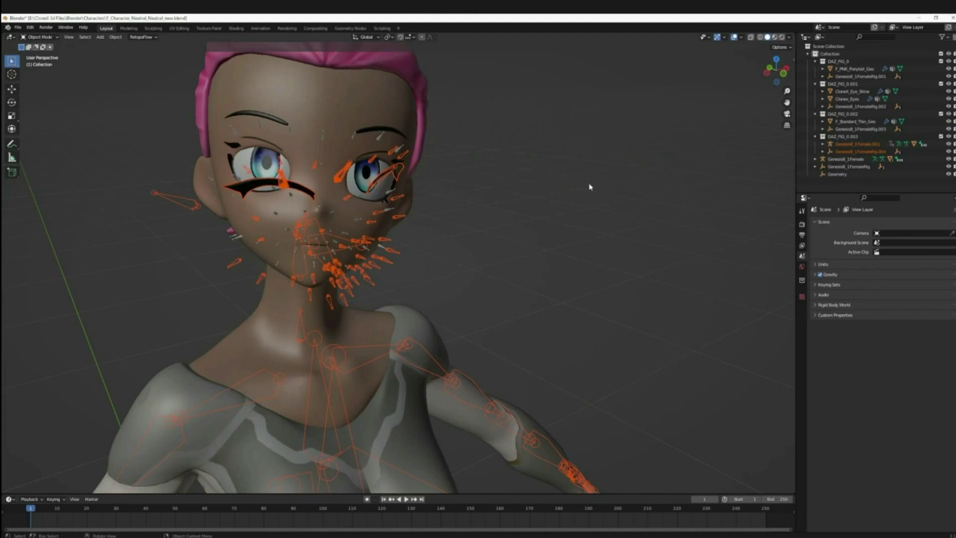
pyautogui.click(589, 186)
# Bind the eyelashes' Armature modifier to Genesis8_1Female and delete the duplicate armature that came with them
pyautogui.moveTo(441, 189); pyautogui.dragTo(392, 191, button='middle')
pyautogui.click(302, 192)
pyautogui.click(257, 199)
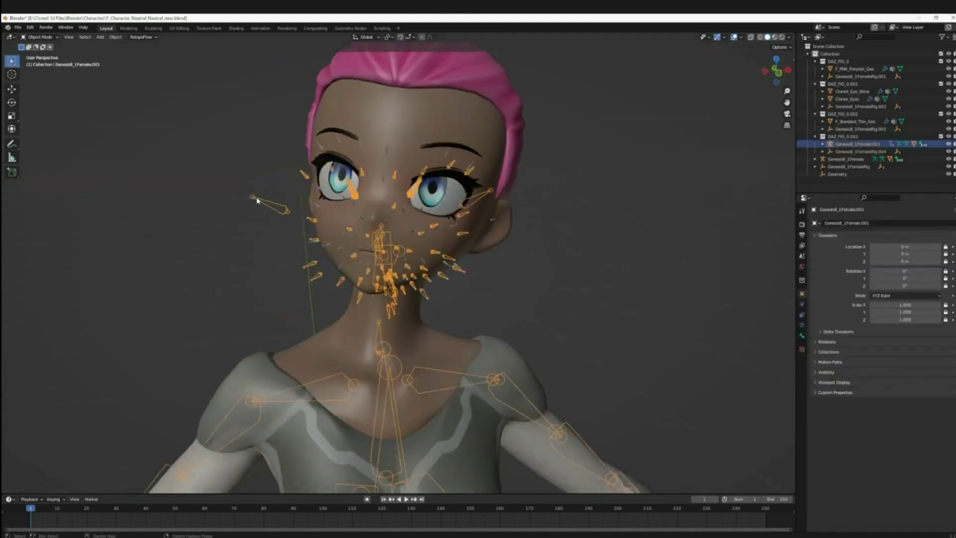
pyautogui.click(246, 200)
# Put the Genesis8_1Female armature in Pose Mode and rotate the neckLower bone to test the attachment of all facial traits
pyautogui.scroll(-2, 479, 256)
pyautogui.moveTo(478, 256); pyautogui.dragTo(337, 239, button='middle')
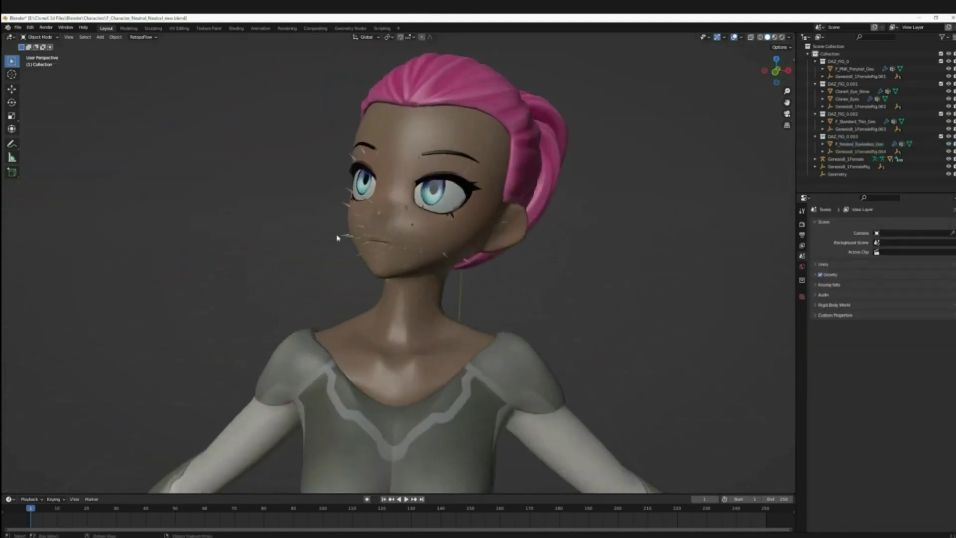
pyautogui.click(338, 239)
pyautogui.click(42, 62)
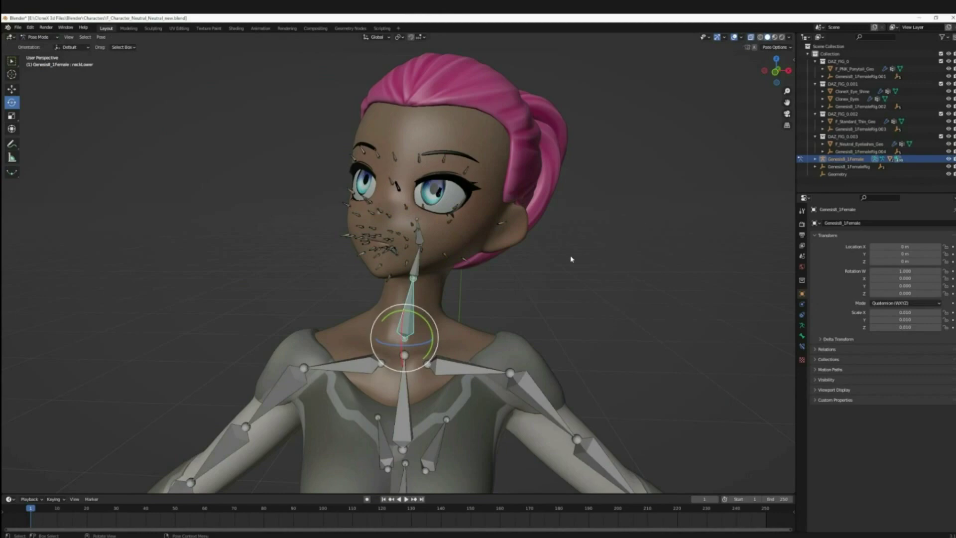
pyautogui.moveTo(572, 259); pyautogui.dragTo(535, 253, button='middle')
pyautogui.moveTo(455, 314)
pyautogui.mouseDown()
pyautogui.moveTo(423, 311)
pyautogui.moveTo(465, 301)
pyautogui.moveTo(458, 305)
pyautogui.mouseUp()
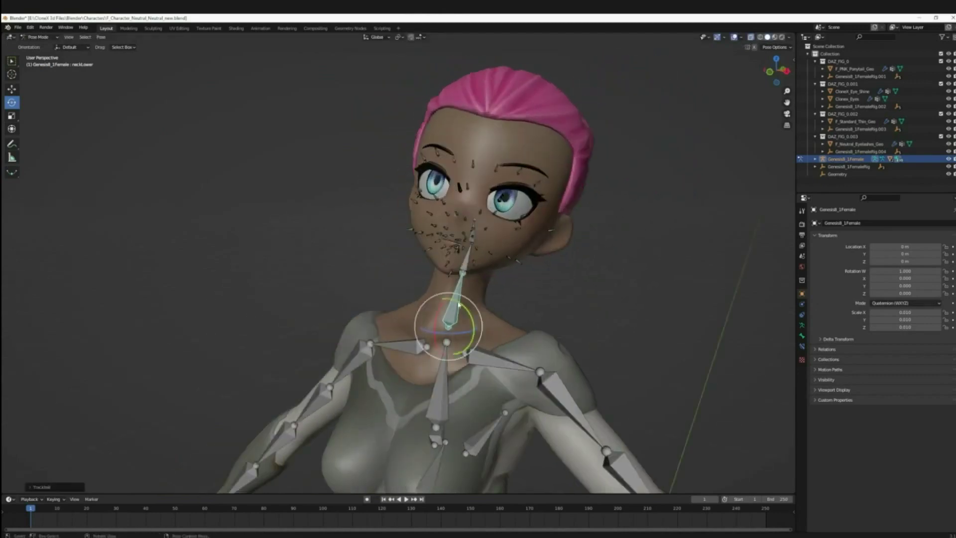
pyautogui.press('r')
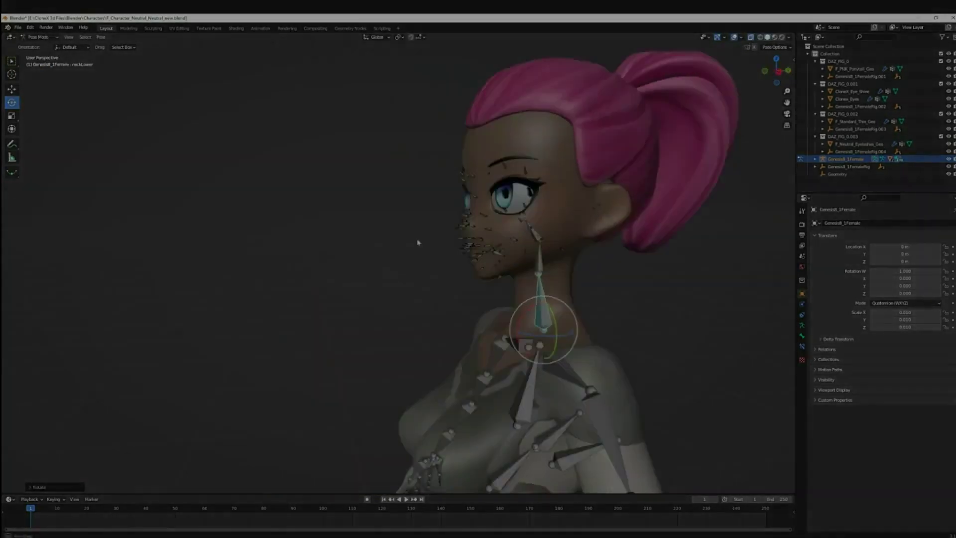